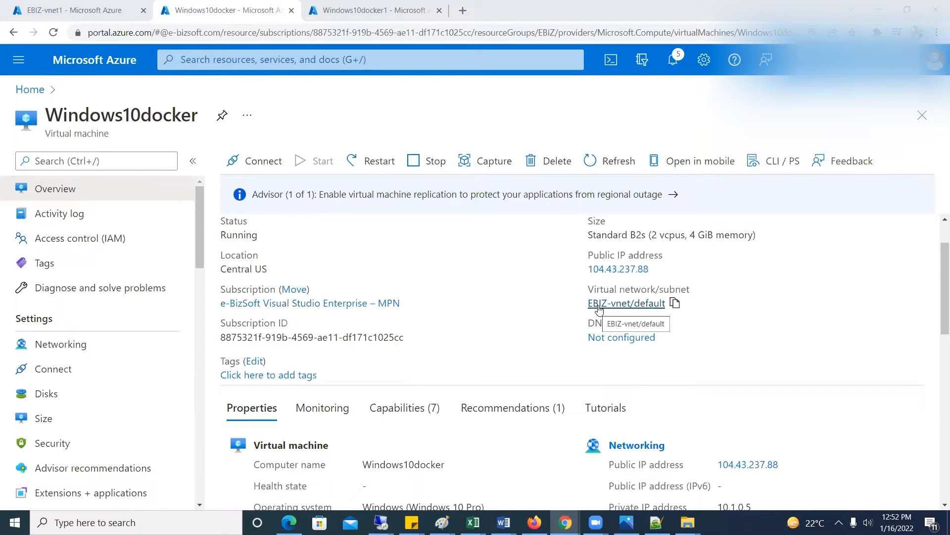
# Open the peerings of the EBIZ-vnet virtual network used by Windows10docker and begin adding a new peering
pyautogui.click(599, 310)
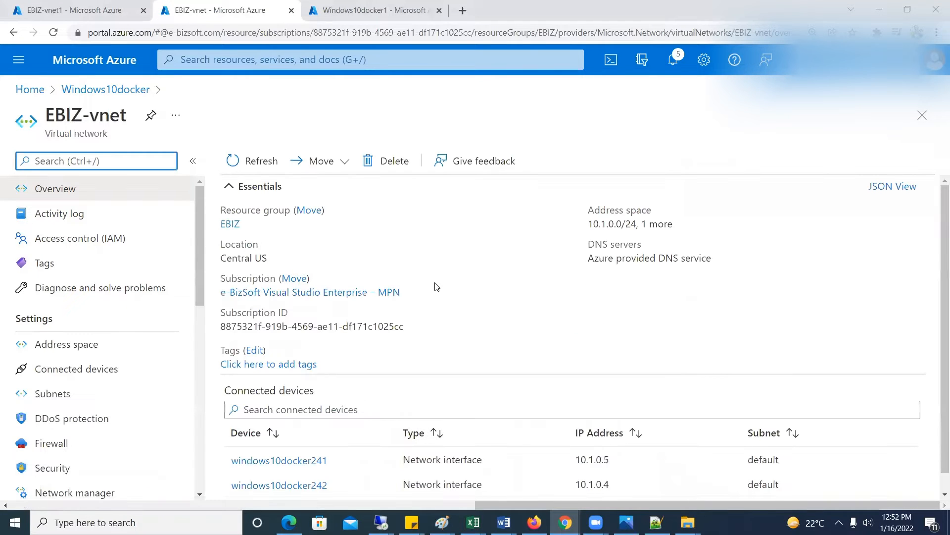
pyautogui.moveTo(200, 242); pyautogui.dragTo(194, 324)
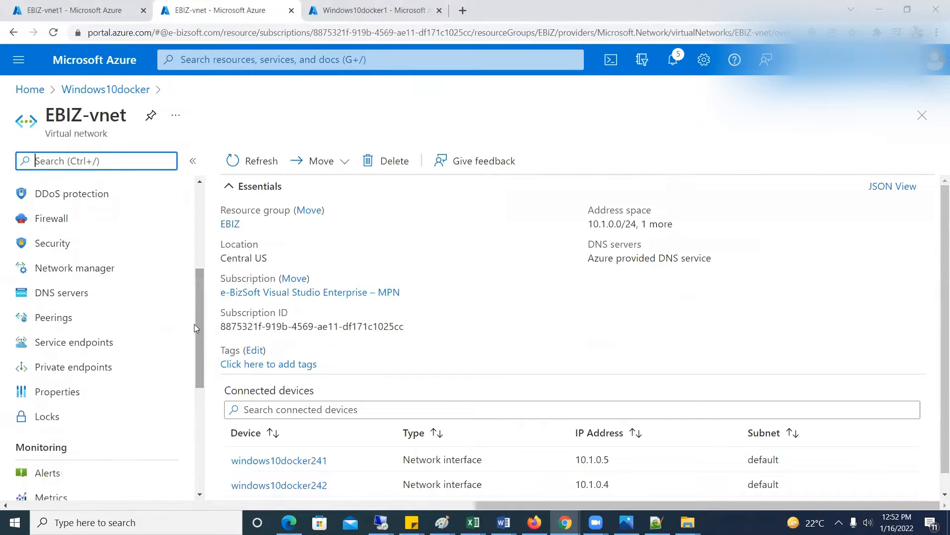
pyautogui.click(42, 327)
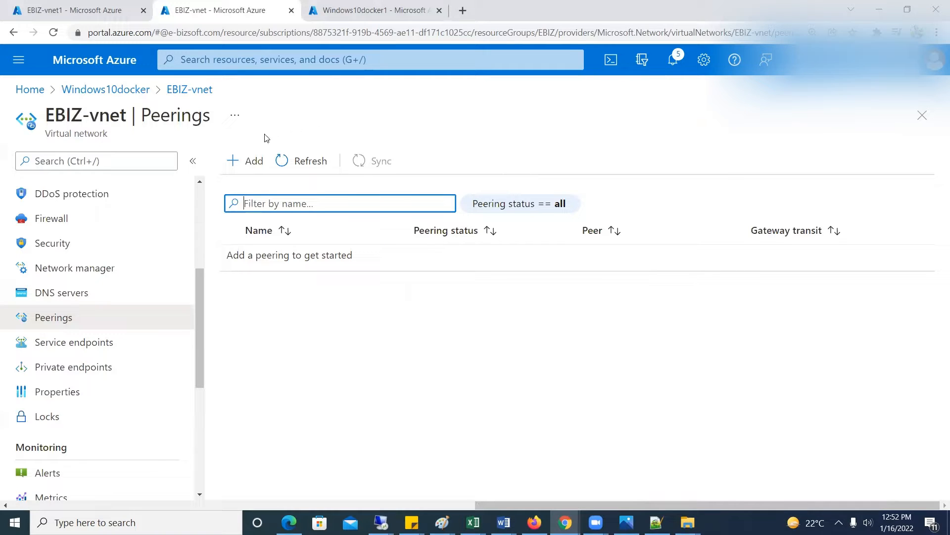
pyautogui.click(249, 167)
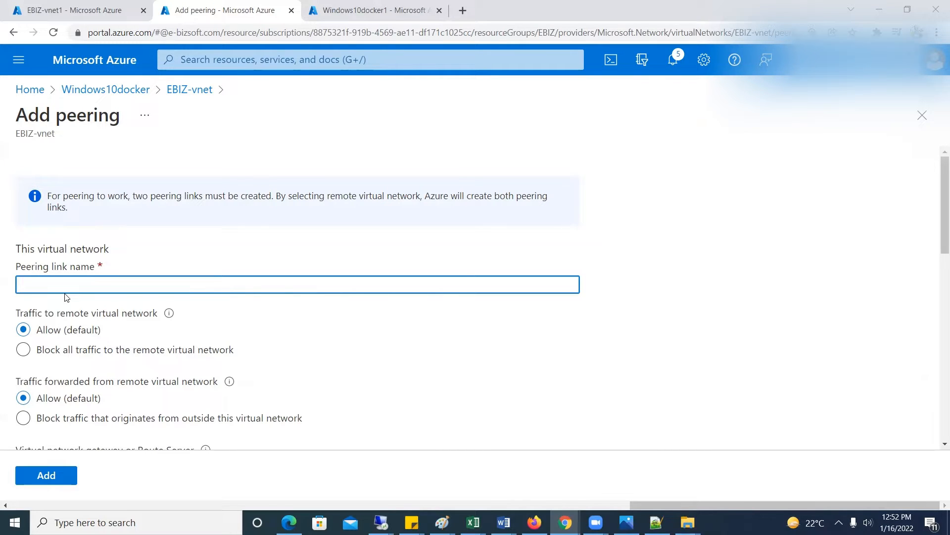
# Name this virtual network's peering link PeeringEbizVnet
pyautogui.write('PeeringEbizVnet')
# Paste EBIZ-vnet-to-EBIZ-vnet1 as the remote virtual network's peering link name
pyautogui.moveTo(936, 191); pyautogui.dragTo(937, 232)
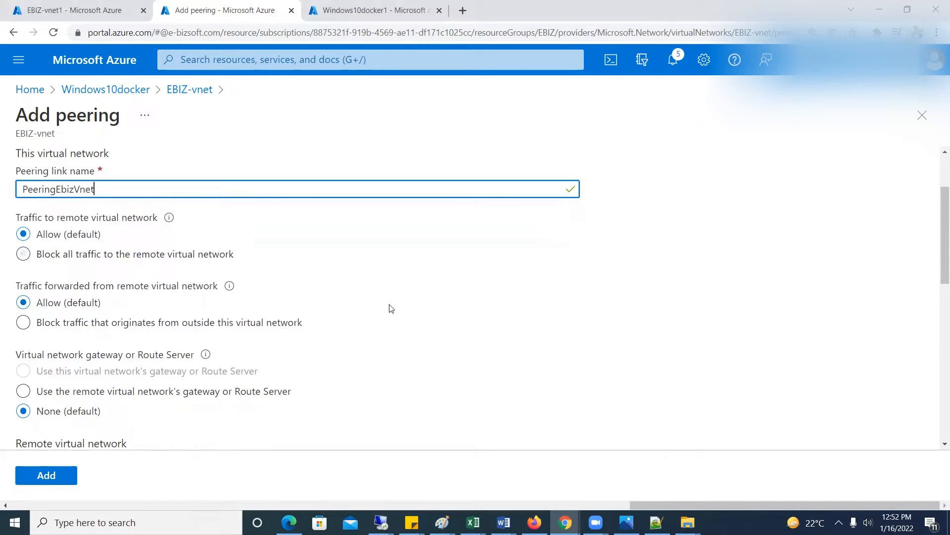
pyautogui.moveTo(944, 232); pyautogui.dragTo(945, 276)
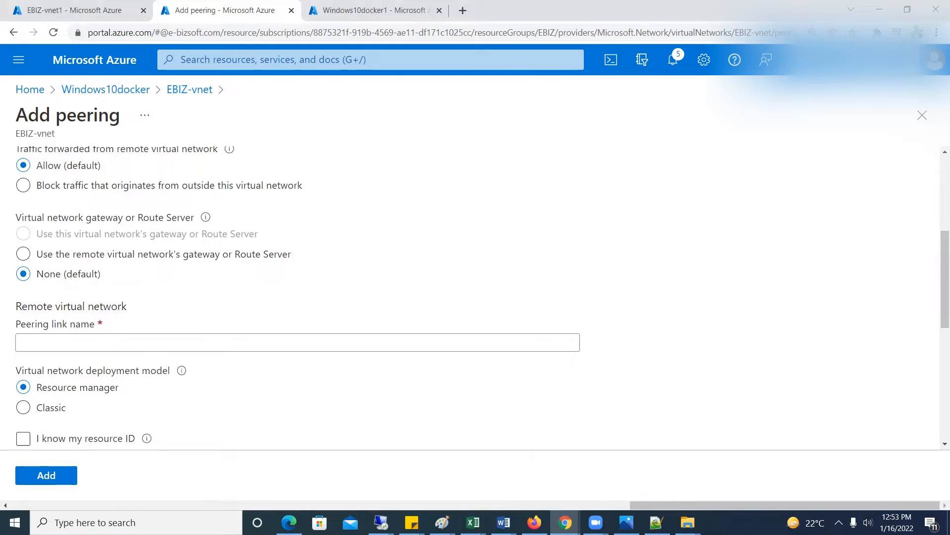
pyautogui.hotkey('alt', 'Tab')
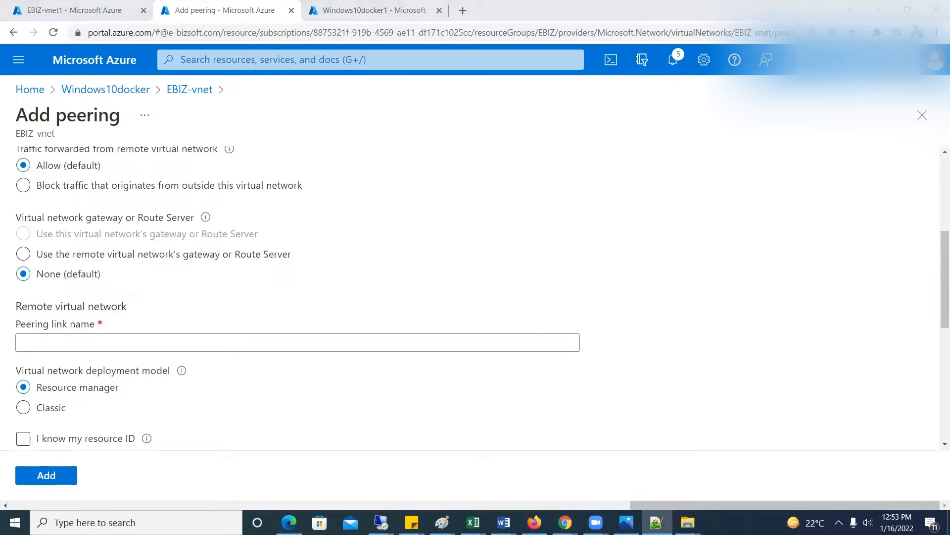
pyautogui.click(111, 346)
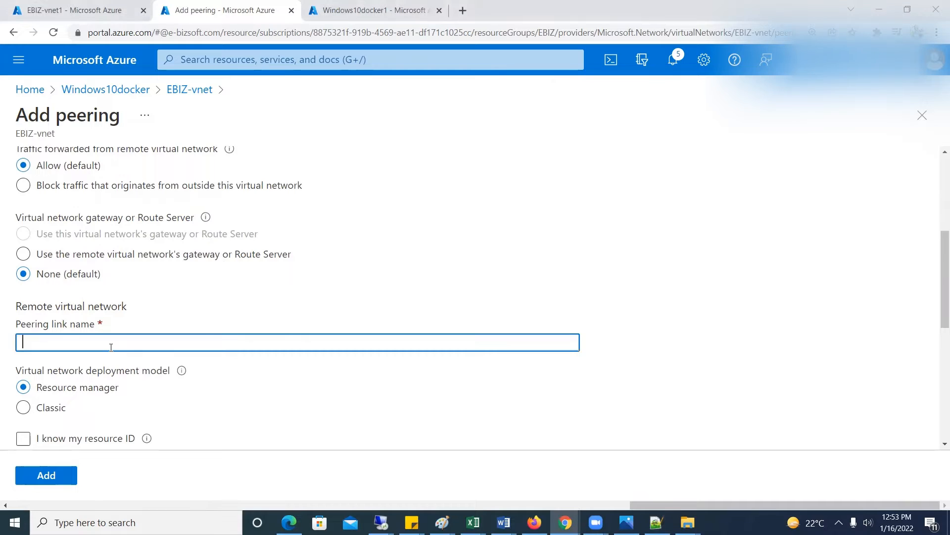
pyautogui.write('EBIZ-vnet-to-EBIZ-vnet1')
# Choose EBIZ-vnet1 as the remote virtual network, keep the default traffic and gateway options, and add the peering
pyautogui.moveTo(937, 269); pyautogui.dragTo(938, 368)
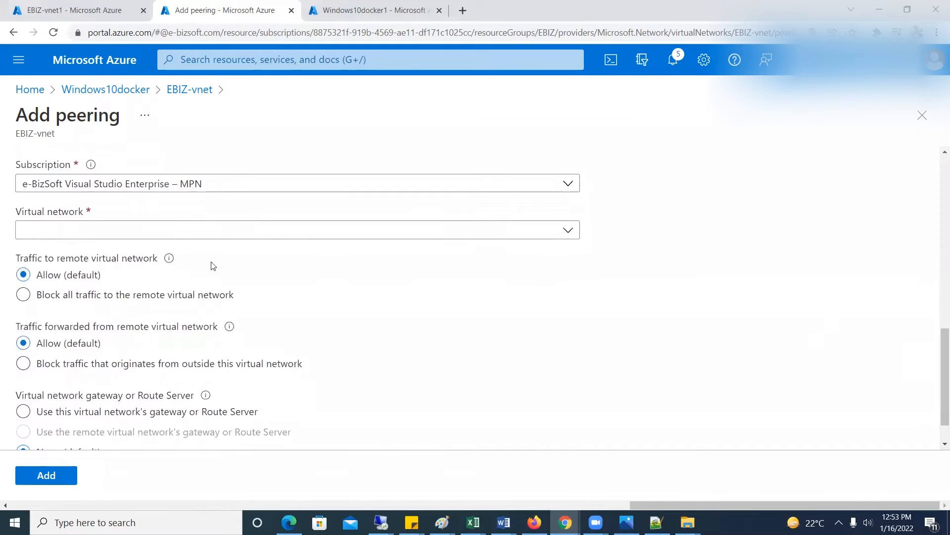
pyautogui.click(75, 236)
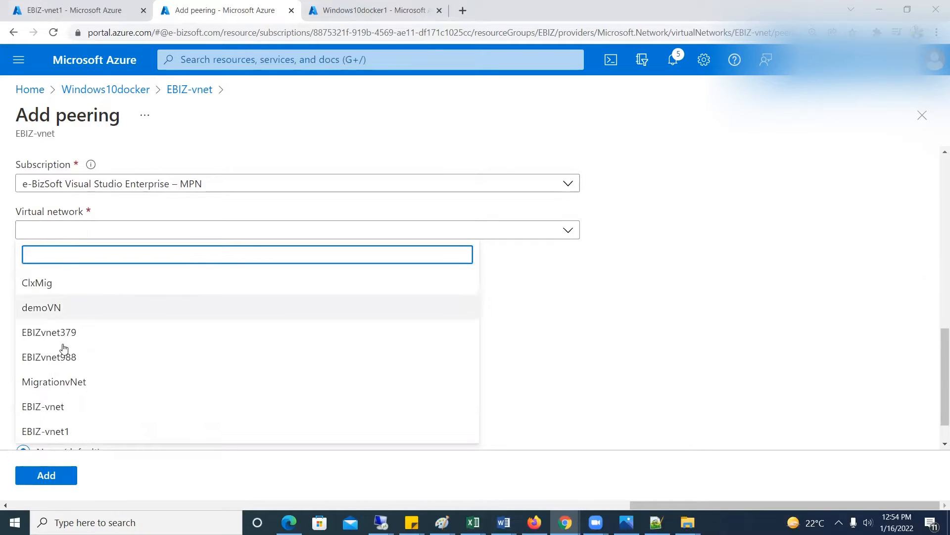
pyautogui.click(41, 435)
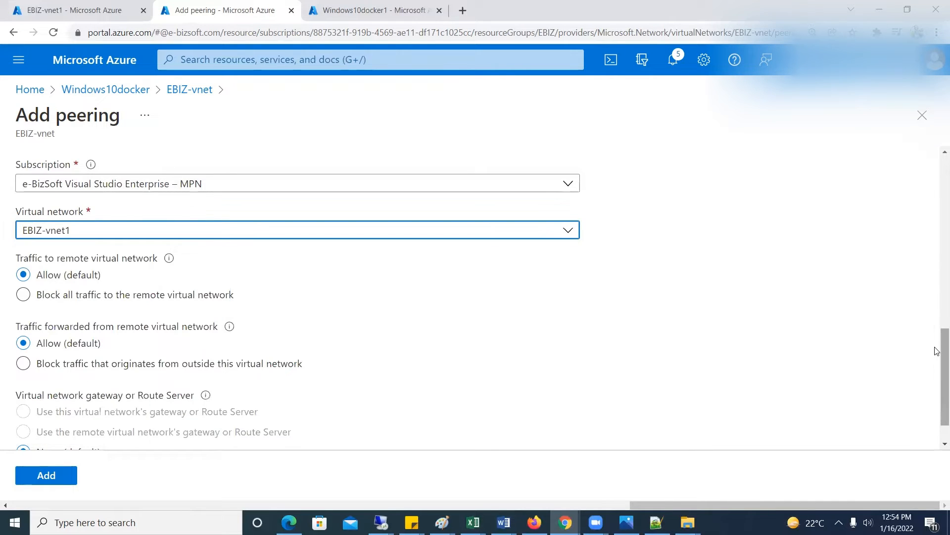
pyautogui.scroll(-2, 937, 351)
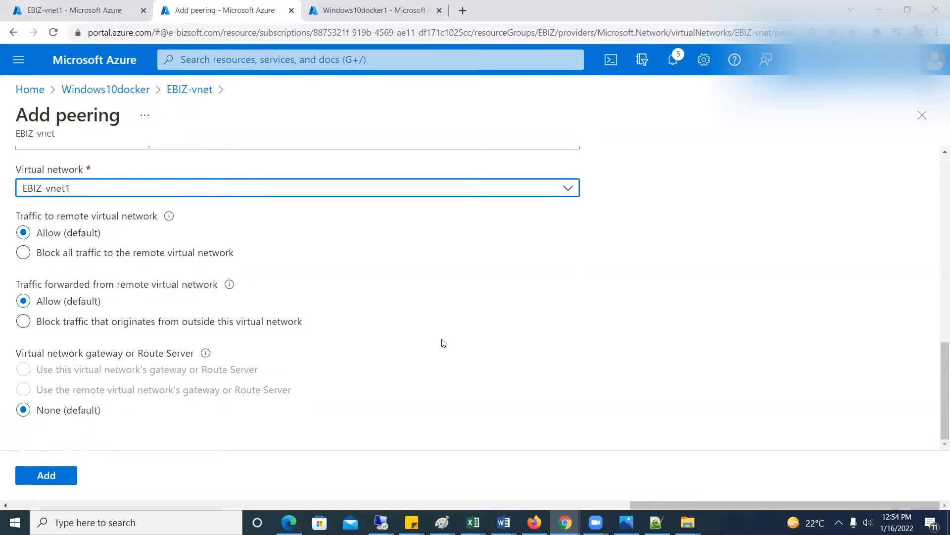
pyautogui.scroll(3, 442, 343)
pyautogui.scroll(6, 442, 345)
pyautogui.scroll(-10, 442, 345)
pyautogui.click(51, 478)
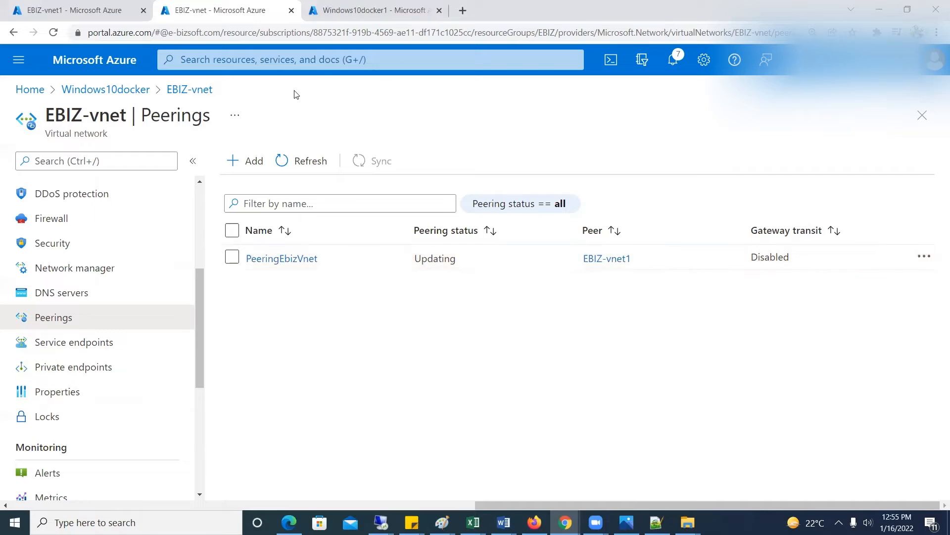
# Open the peerings of Windows10docker1's virtual network EBIZ-vnet1 and check the status of its peering with EBIZ-vnet
pyautogui.click(387, 15)
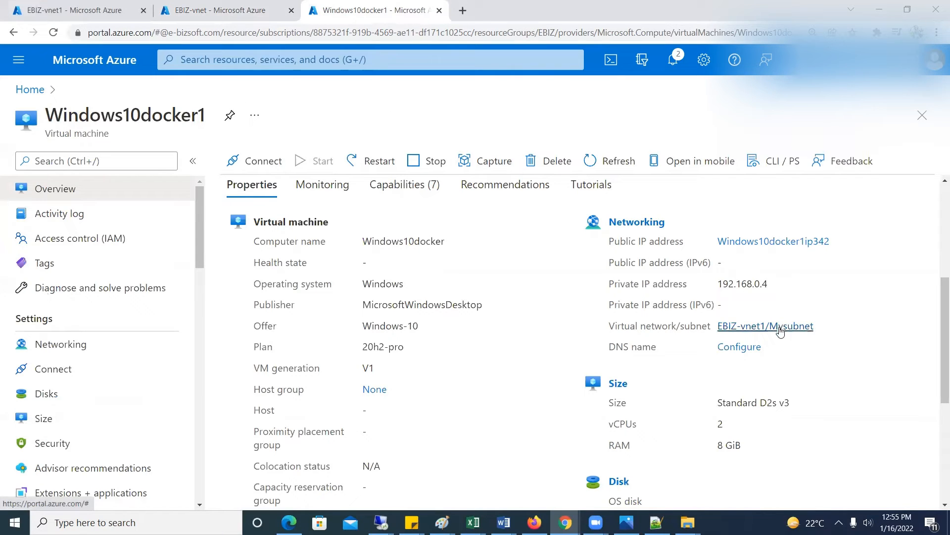
pyautogui.click(730, 332)
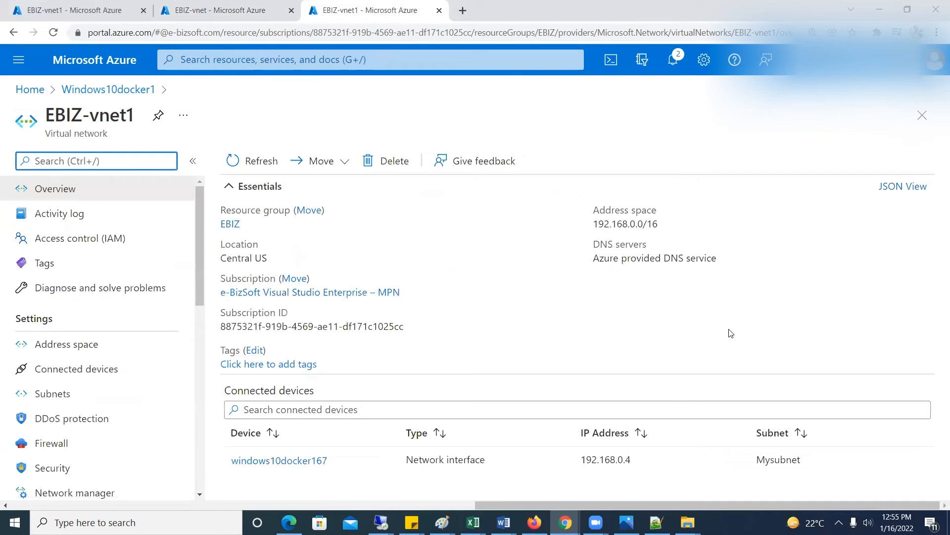
pyautogui.moveTo(198, 245); pyautogui.dragTo(200, 322)
pyautogui.click(72, 345)
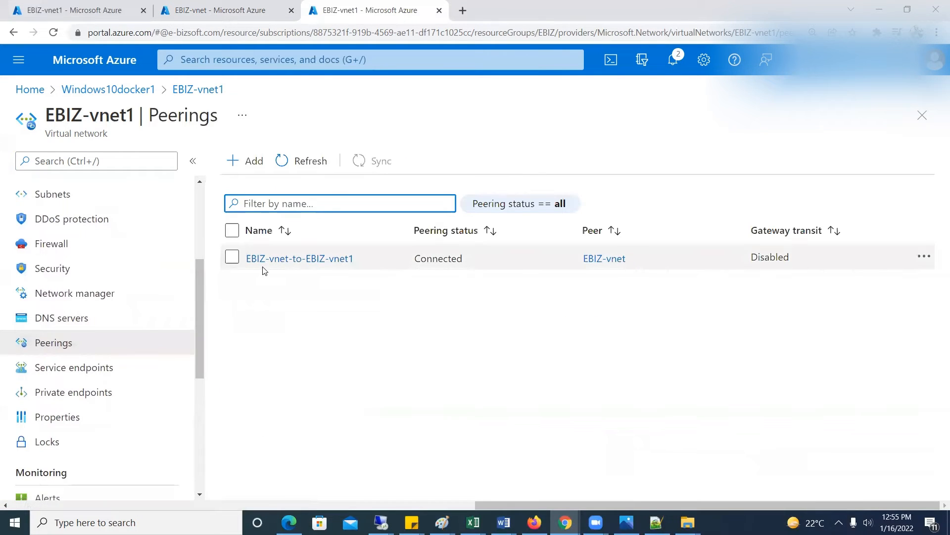
pyautogui.moveTo(416, 258); pyautogui.dragTo(485, 261)
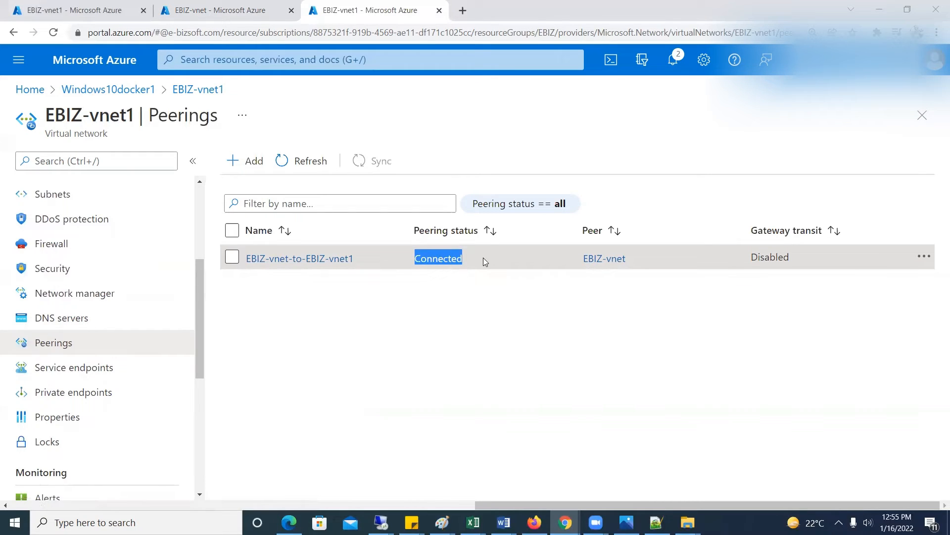
# Switch to the Remote Desktop session at 104.43.237.88 and open a Command Prompt with cmd
pyautogui.click(381, 522)
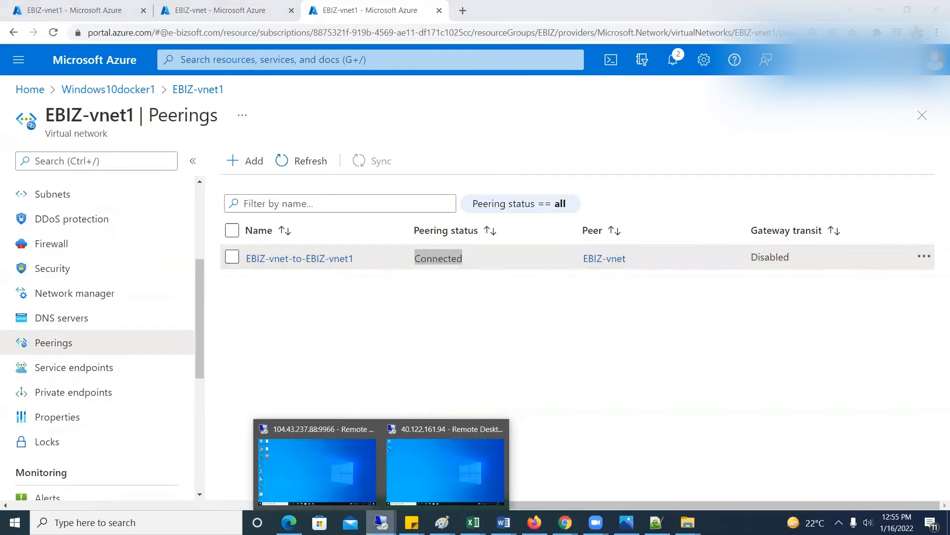
pyautogui.click(328, 469)
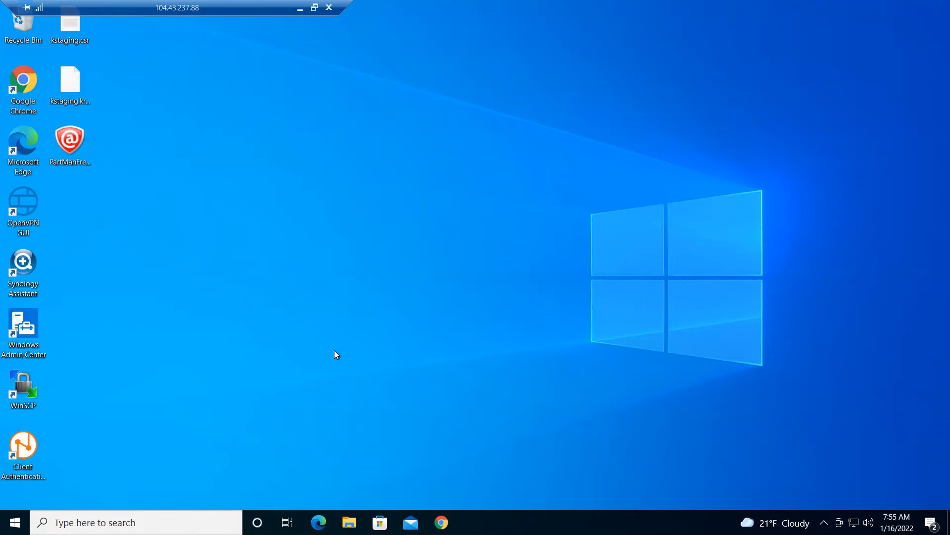
pyautogui.press('super+r')
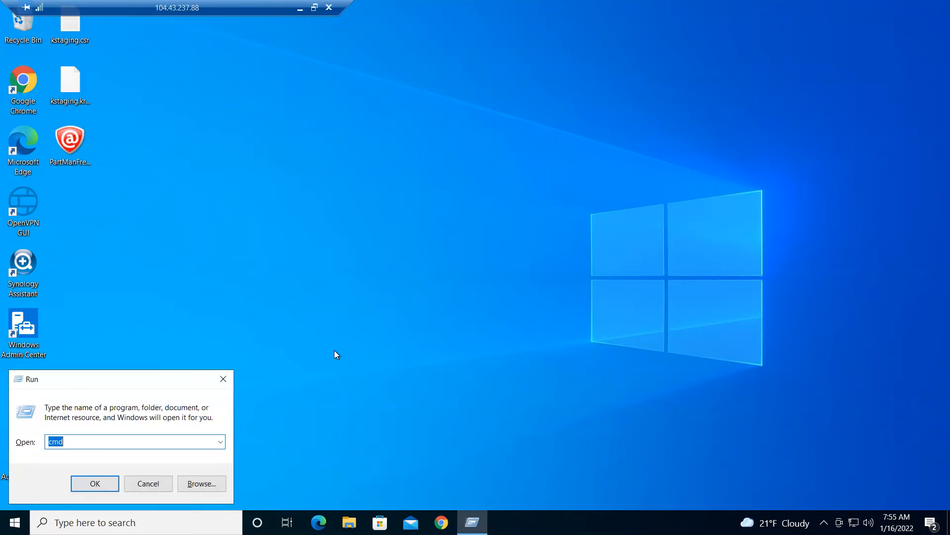
pyautogui.press('Return')
# Ping the peered virtual machine continuously with ping 192.168.0.4 -t and stop it after several replies
pyautogui.write('p')
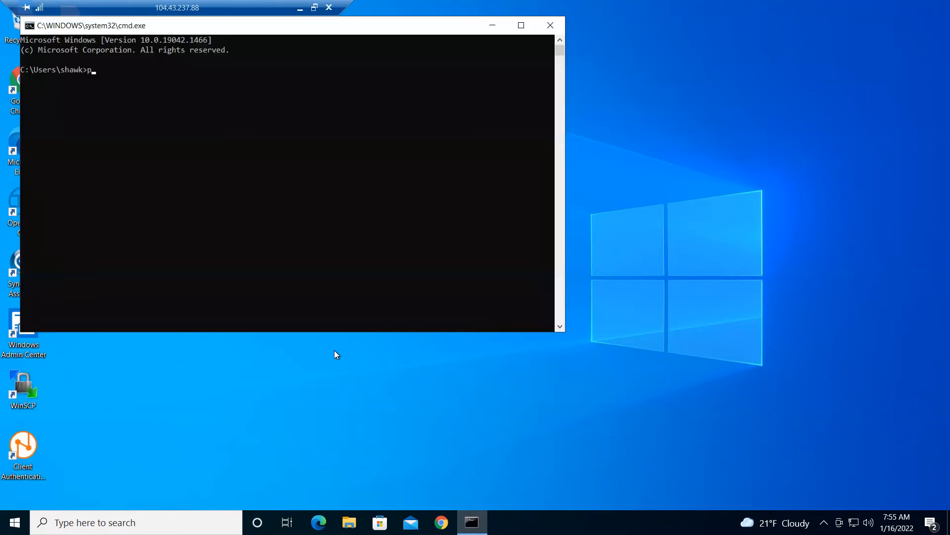
pyautogui.write('ing 192.168.0.4 -t')
pyautogui.press('Return')
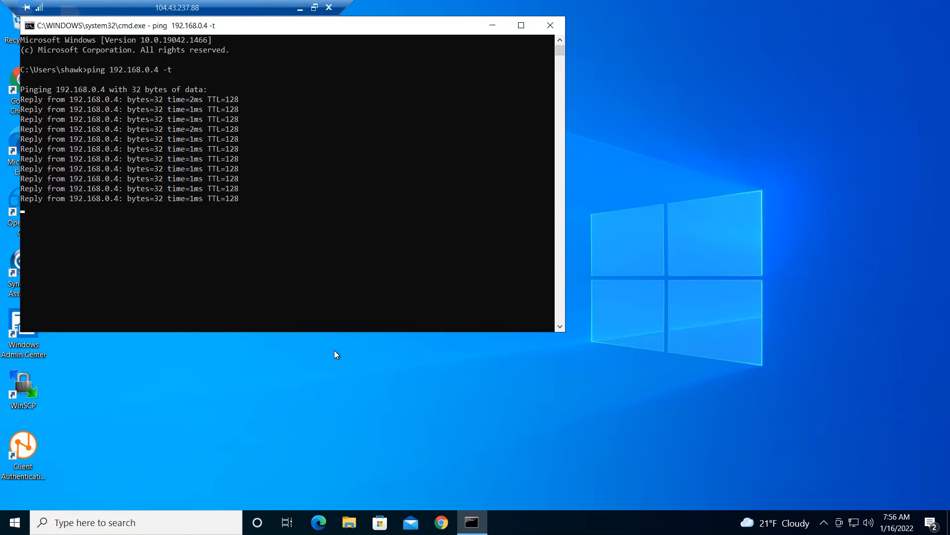
pyautogui.hotkey('ctrl', 'c')
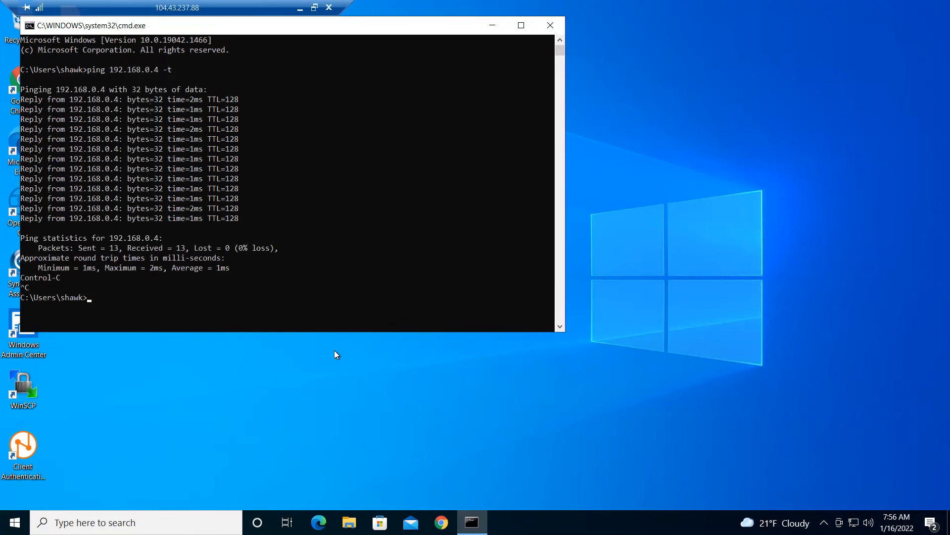
# Launch Remote Desktop Connection with mstsc, connect to 192.168.0.4 and accept the trust prompt
pyautogui.write('mstsc')
pyautogui.press('Return')
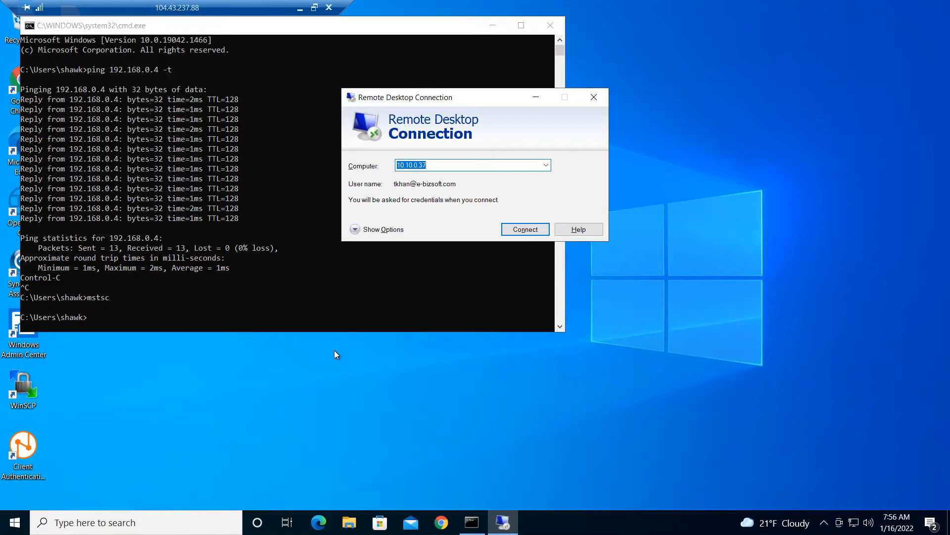
pyautogui.write('192.168.0.4')
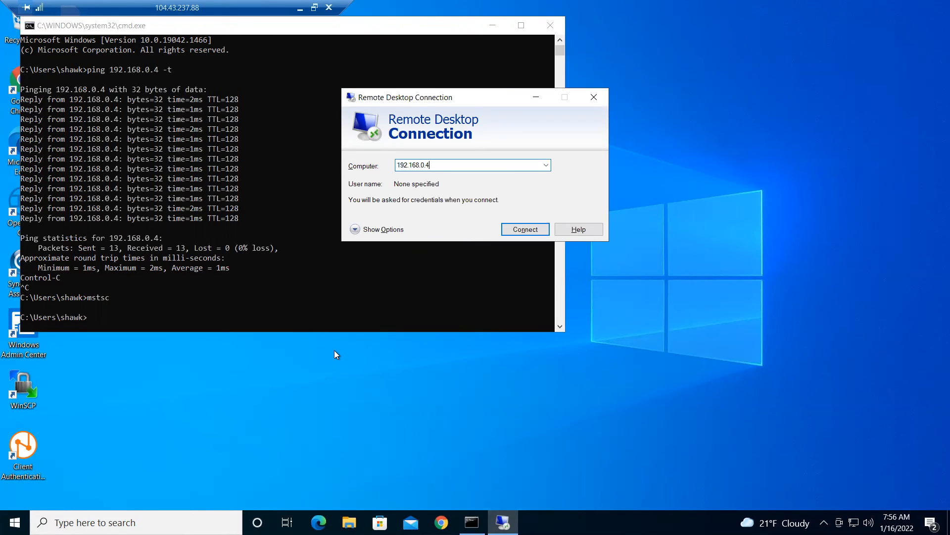
pyautogui.press('Return')
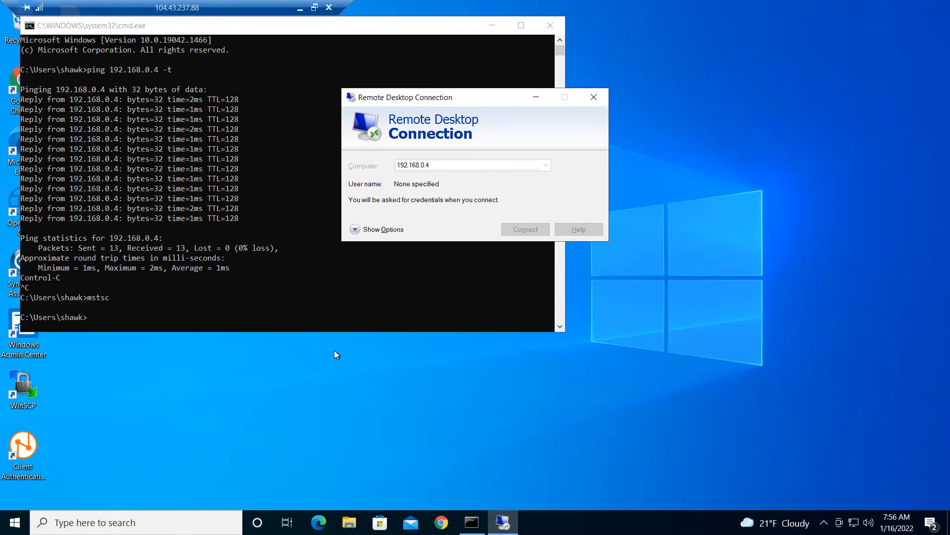
pyautogui.click(561, 230)
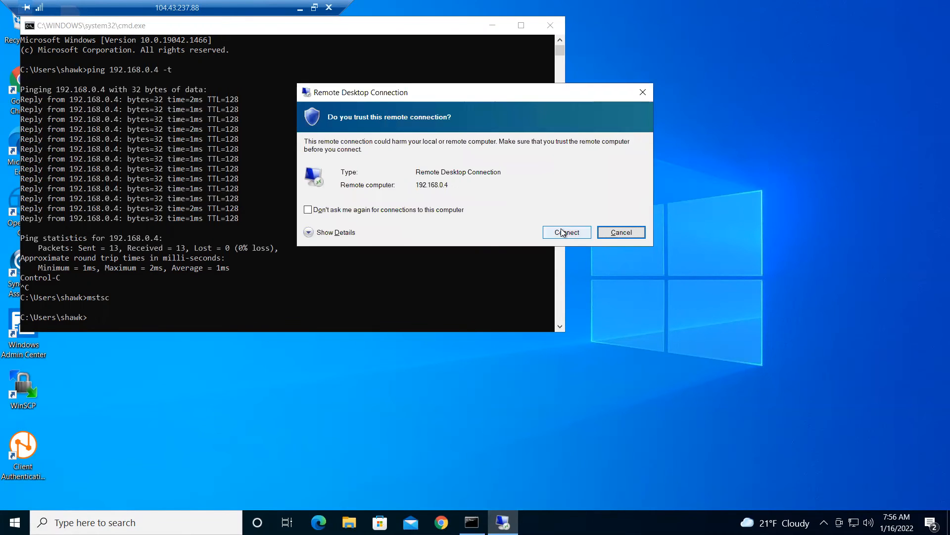